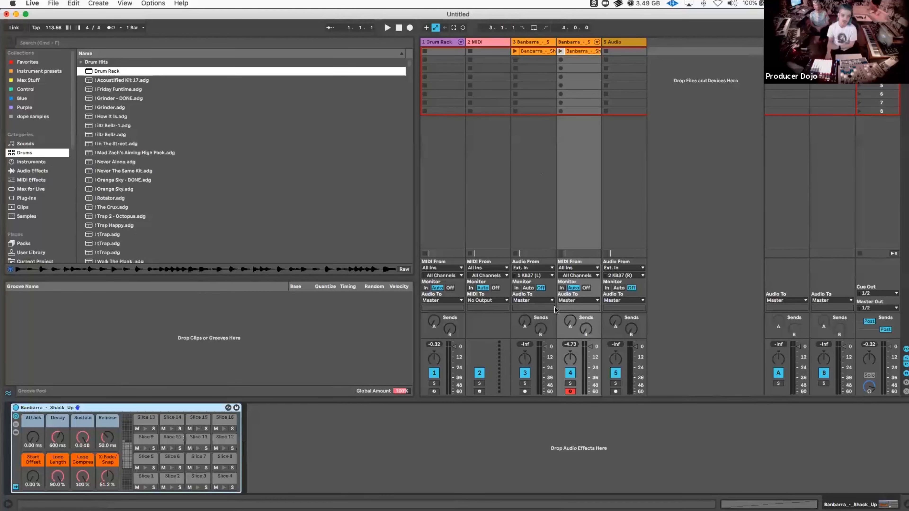
Examine the sliced MIDI clip's notes and the waveform and warp markers of the source Banbarra_-_Shack_Up audio clip.
double_click(592, 52)
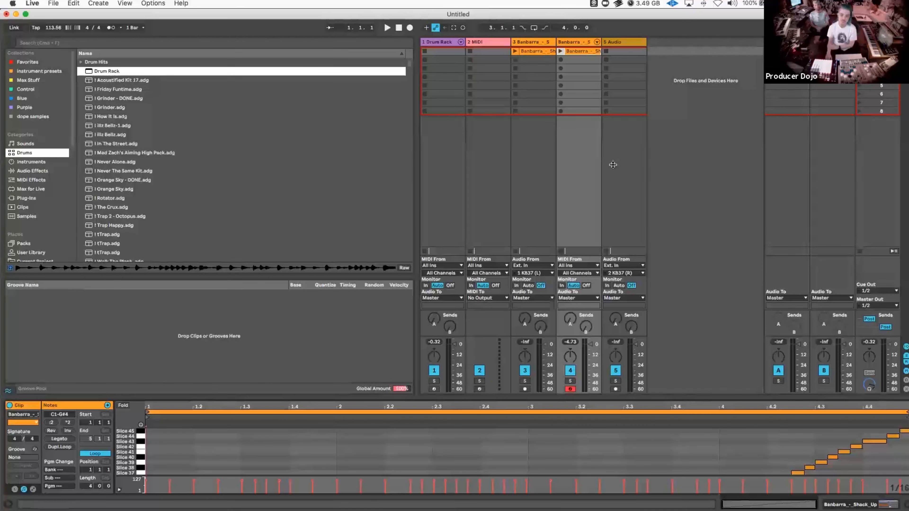
scroll(814, 429, "down", 10)
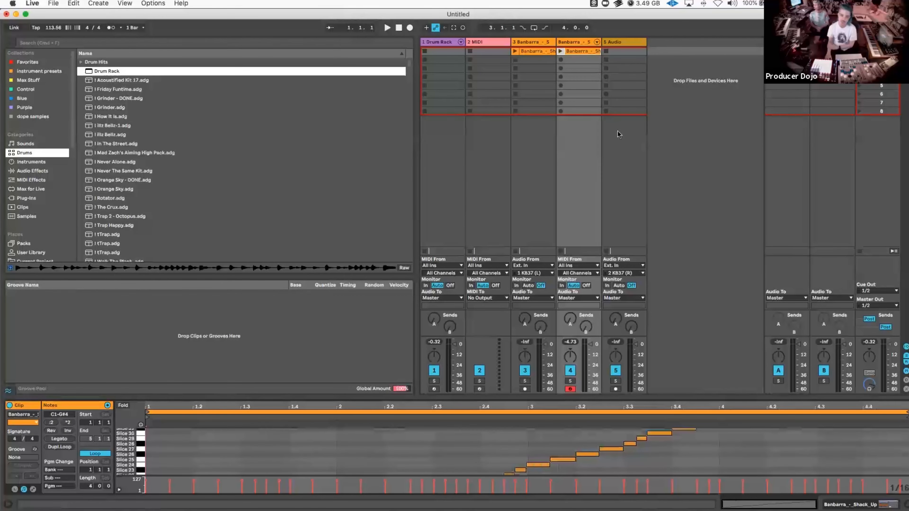
left_click(535, 51)
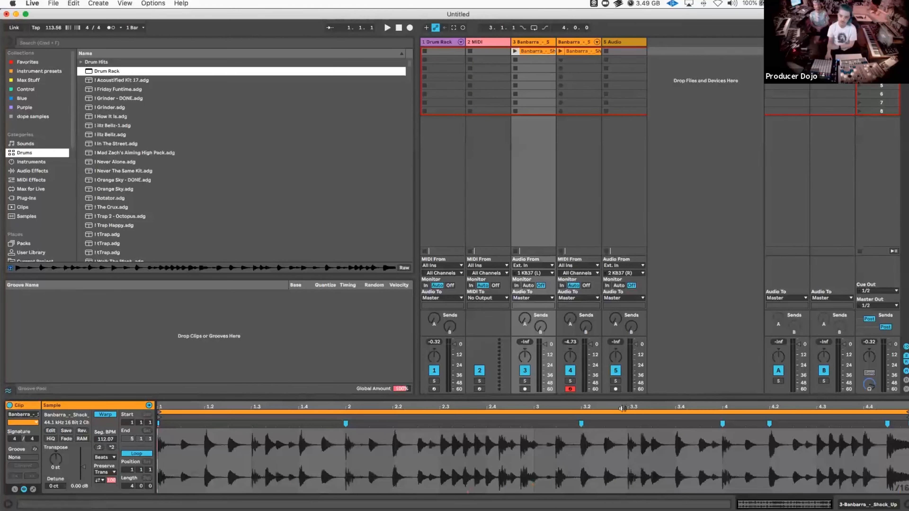
left_click_drag(536, 405, 536, 422)
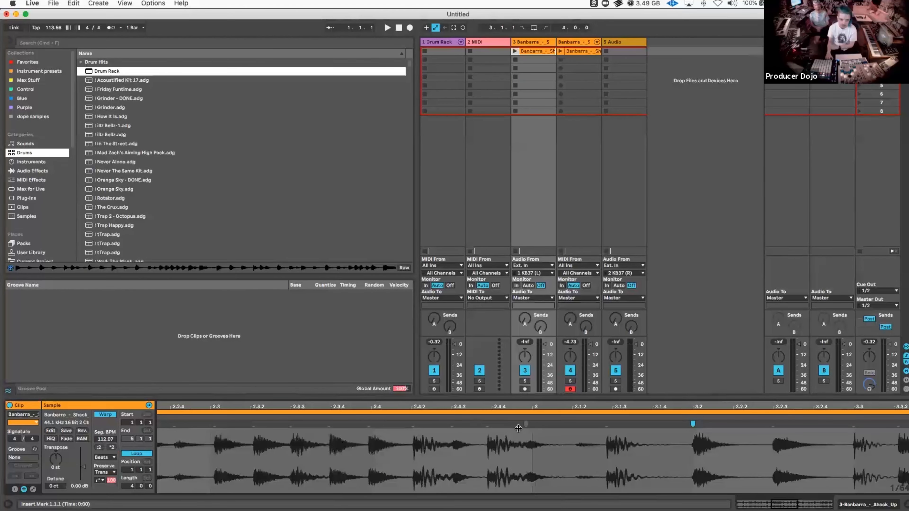
left_click_drag(412, 406, 601, 402)
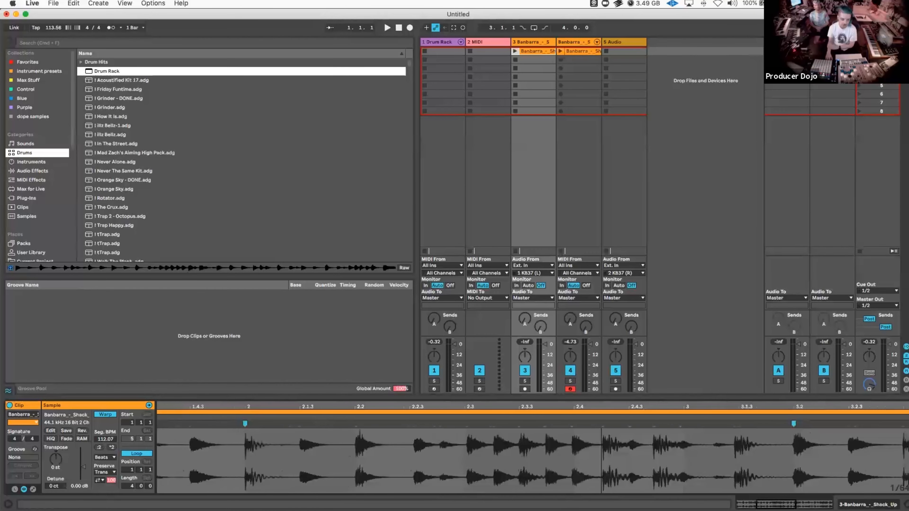
left_click_drag(440, 407, 429, 408)
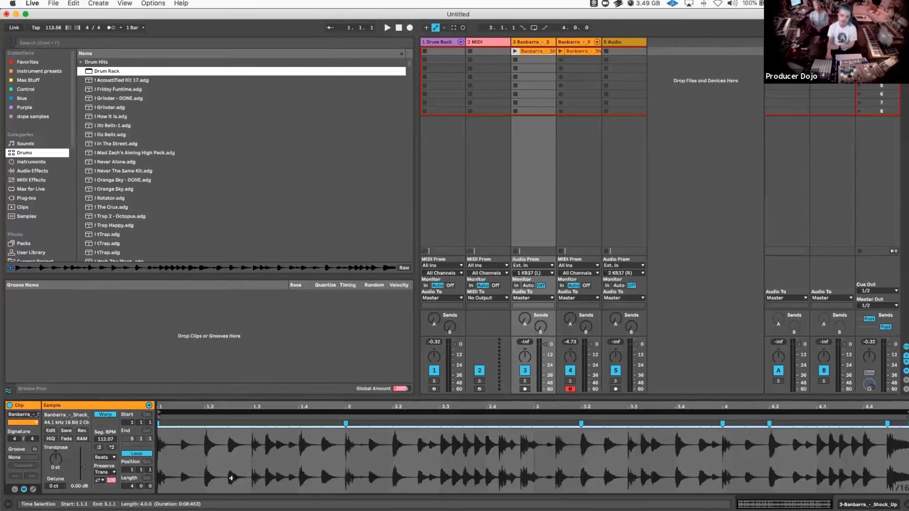
left_click_drag(258, 408, 258, 444)
left_click_drag(440, 405, 441, 371)
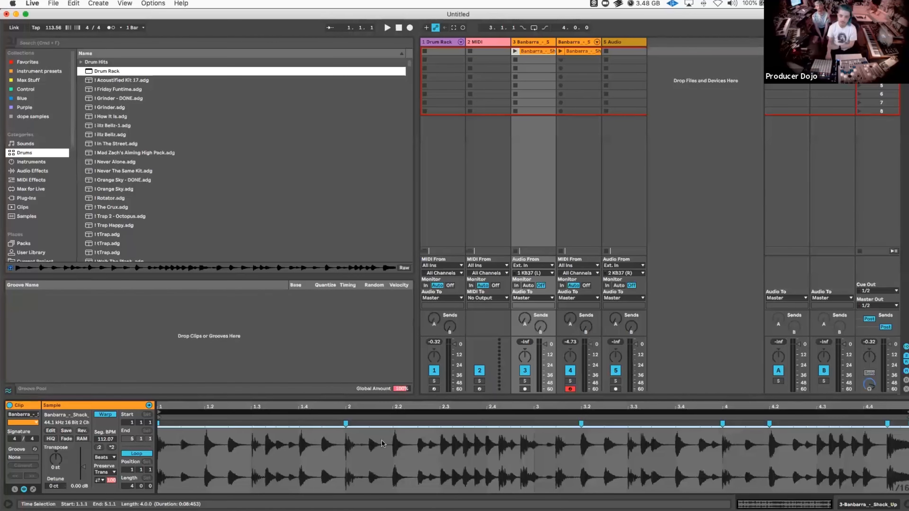
Enlarge the note editor of the sliced MIDI clip to review its full run of slices, and collapse it again.
left_click(580, 41)
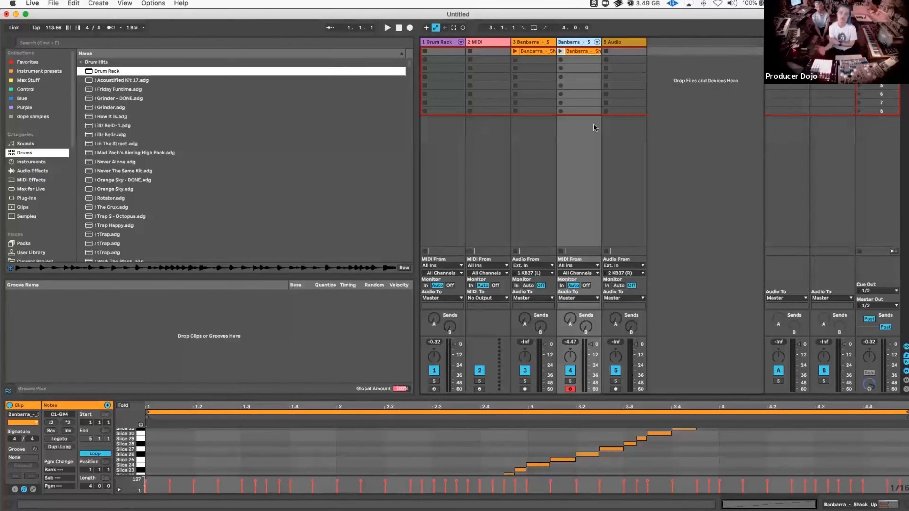
left_click_drag(608, 395, 623, 182)
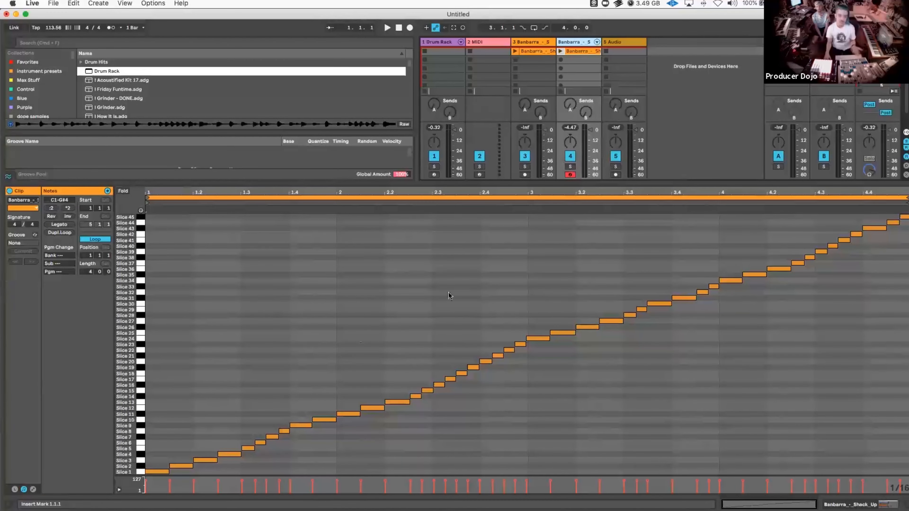
left_click_drag(594, 183, 595, 187)
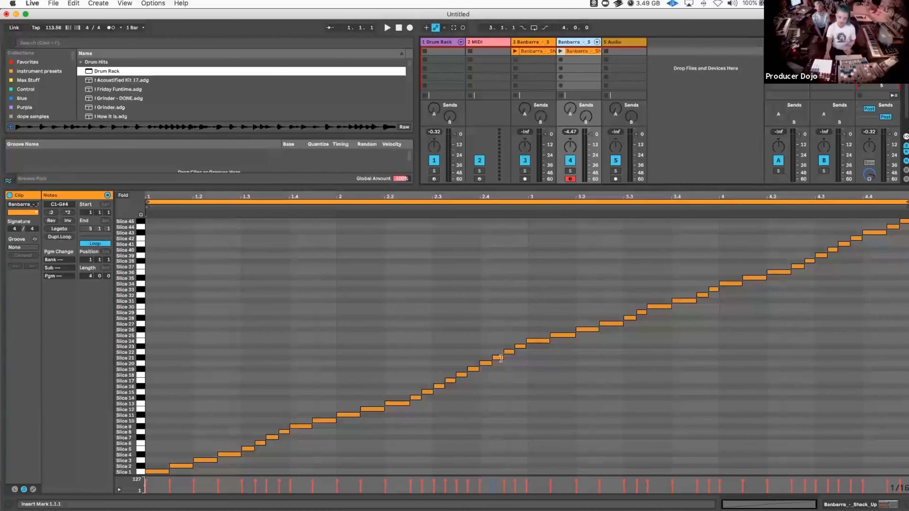
left_click_drag(632, 188, 632, 496)
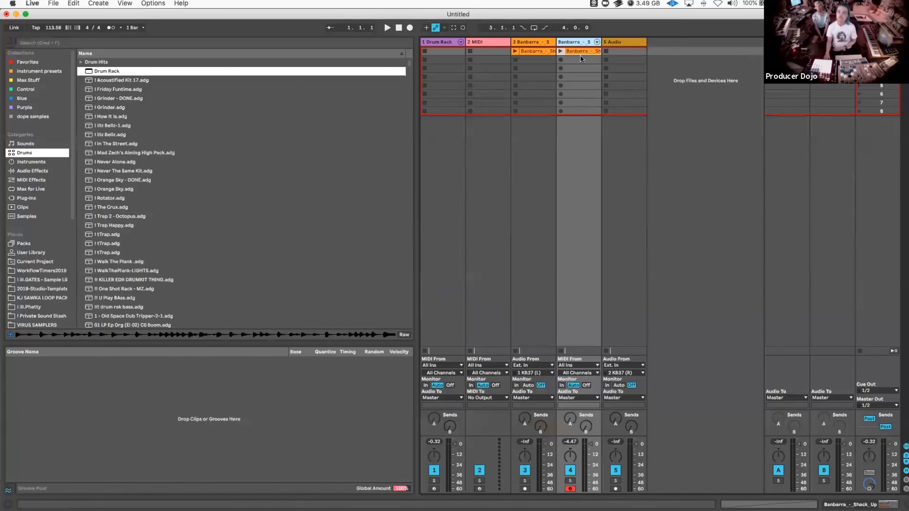
Replace the sliced Banbarra_-_Shack_Up MIDI track with a new empty MIDI track directly after the Banbarra audio track.
double_click(571, 43)
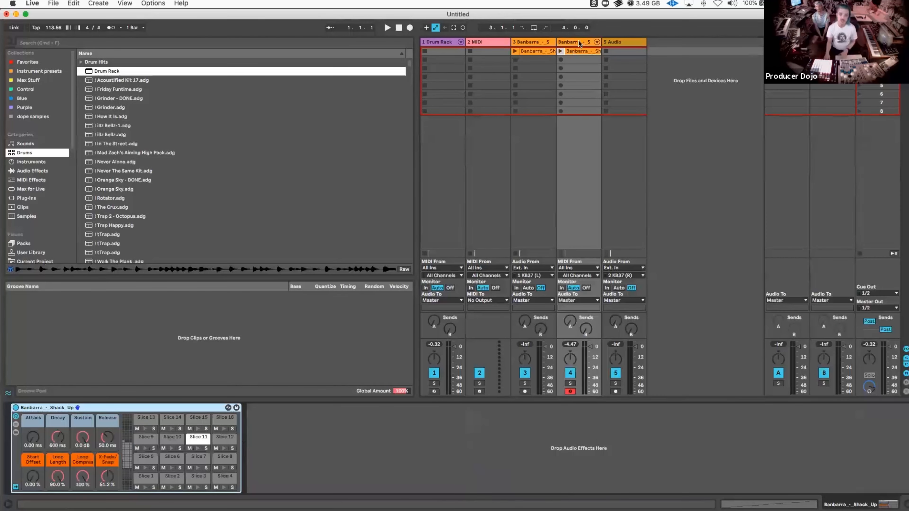
key("Delete")
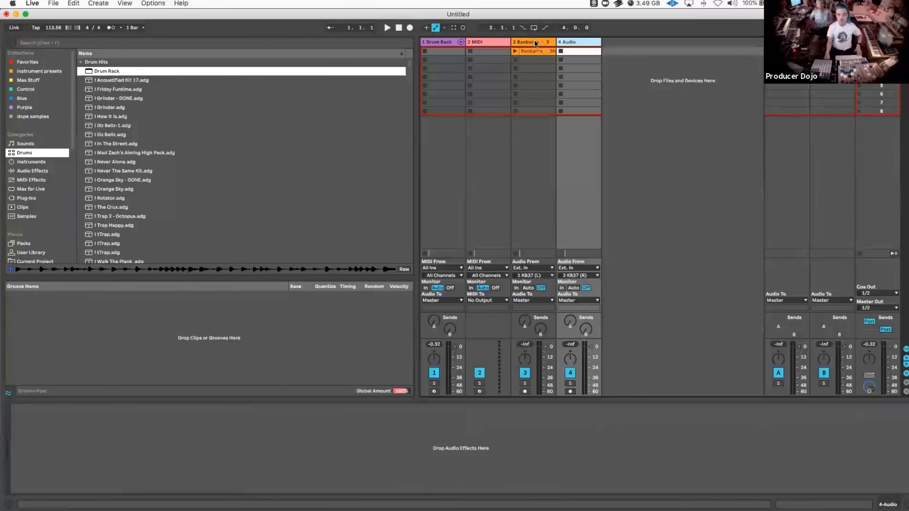
left_click(535, 43)
key("shift+super+t")
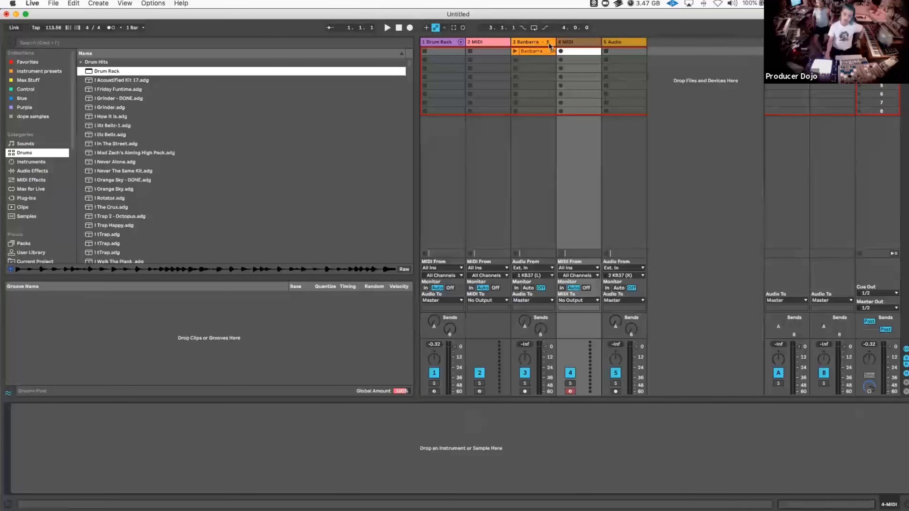
Load the Banbarra_-_Shack_Up audio clip into the new MIDI track as a Simpler in Slice mode with an enlarged waveform display.
left_click_drag(530, 52, 412, 458)
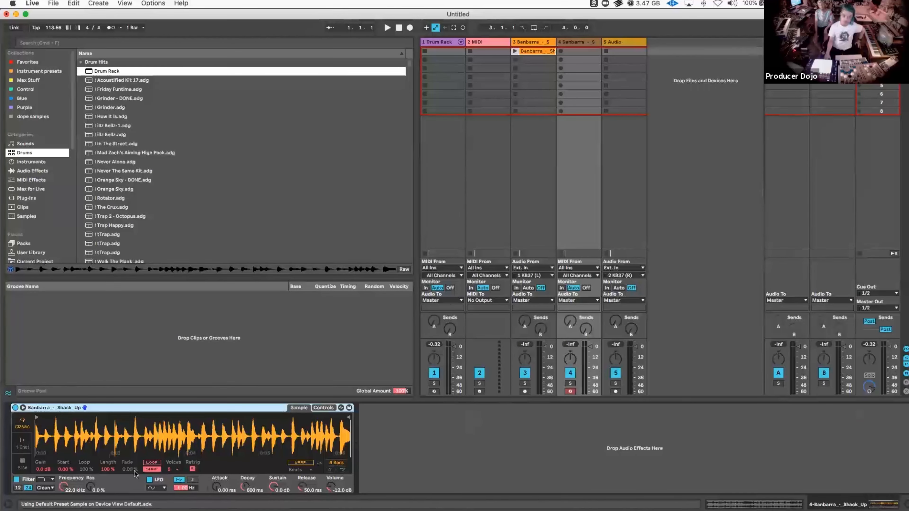
left_click(24, 466)
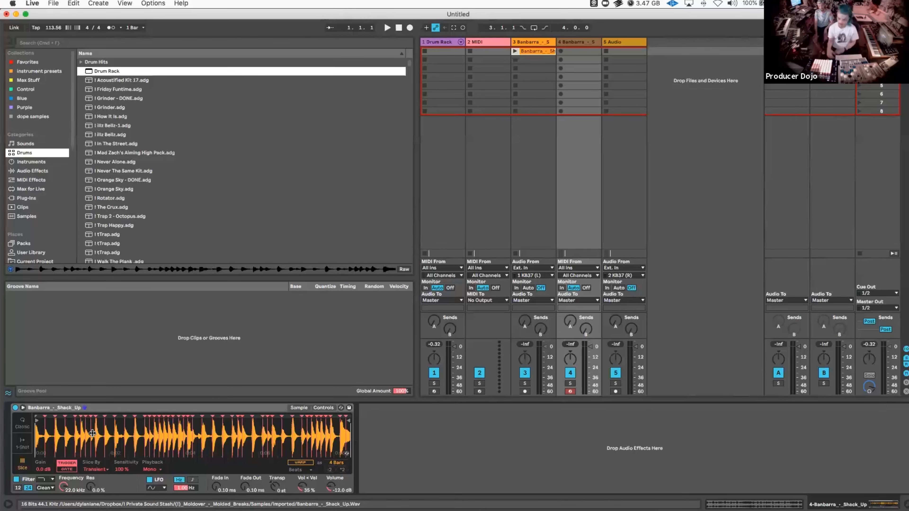
left_click_drag(56, 456, 58, 456)
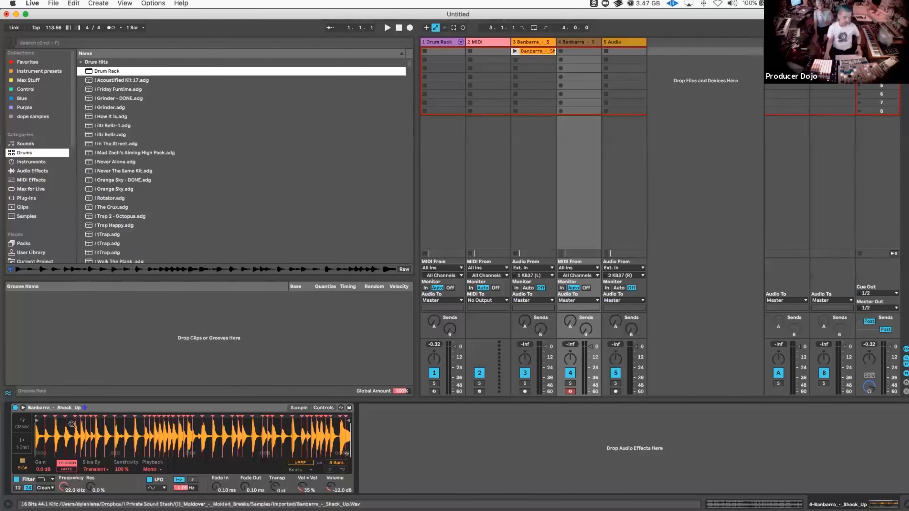
left_click(23, 407)
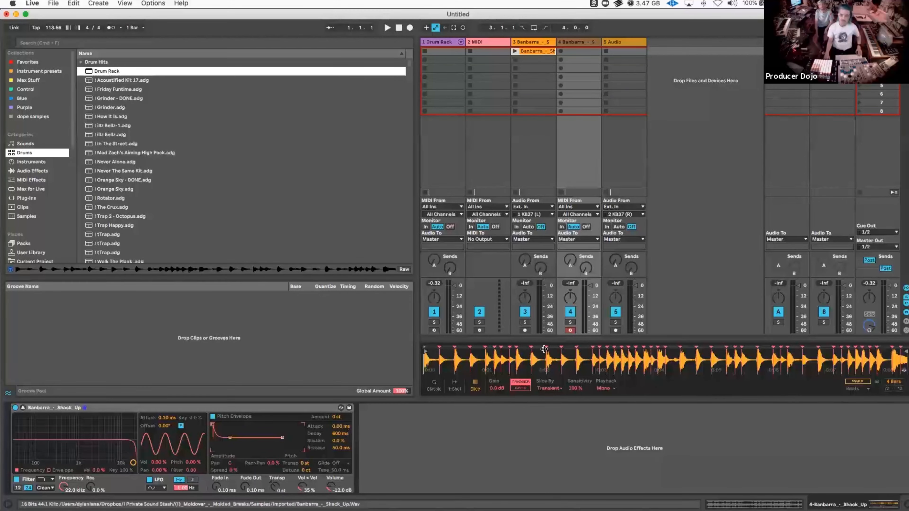
left_click_drag(554, 339, 592, 35)
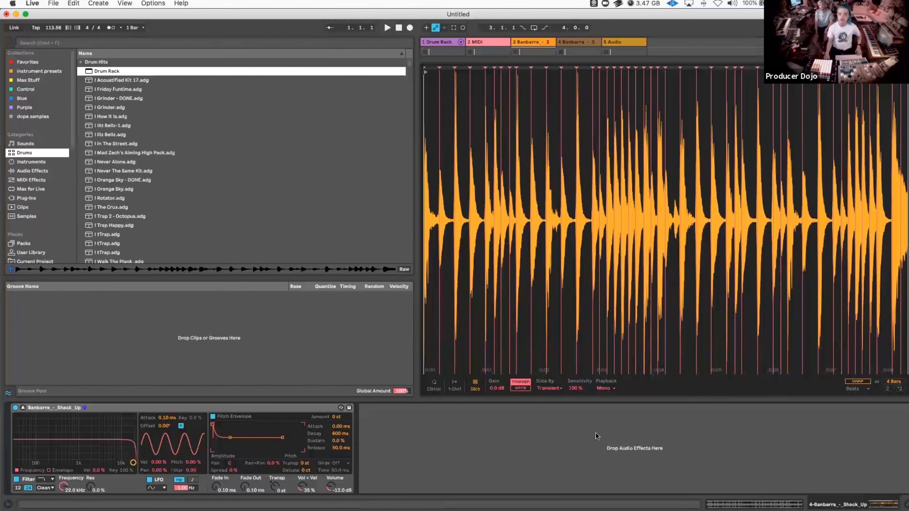
Change the Simpler's slicing method from Transient to Beat.
mouse_move(576, 388)
left_mouse_down()
mouse_move(576, 455)
mouse_move(575, 388)
left_mouse_up()
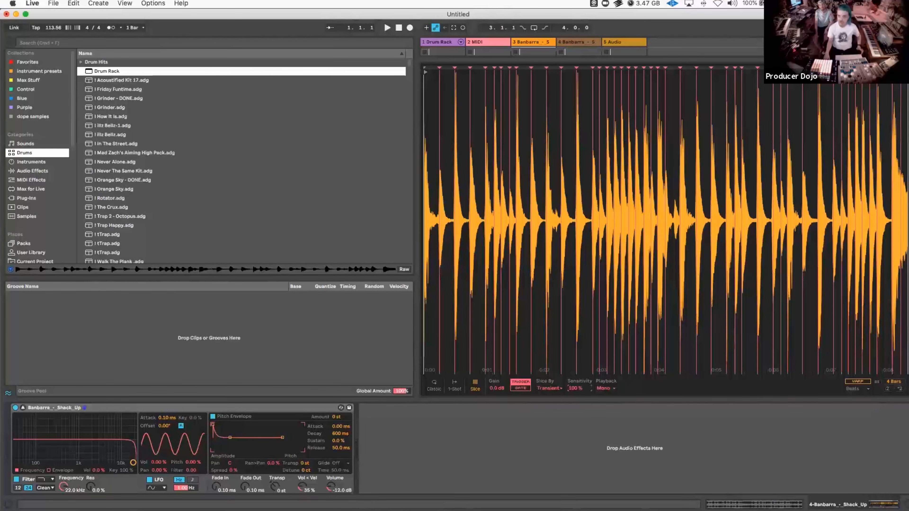
left_click(550, 389)
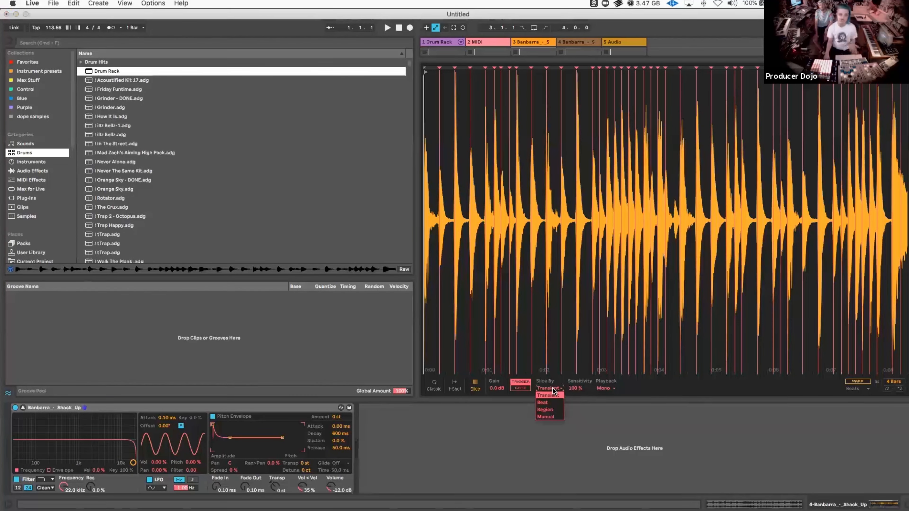
left_click(546, 402)
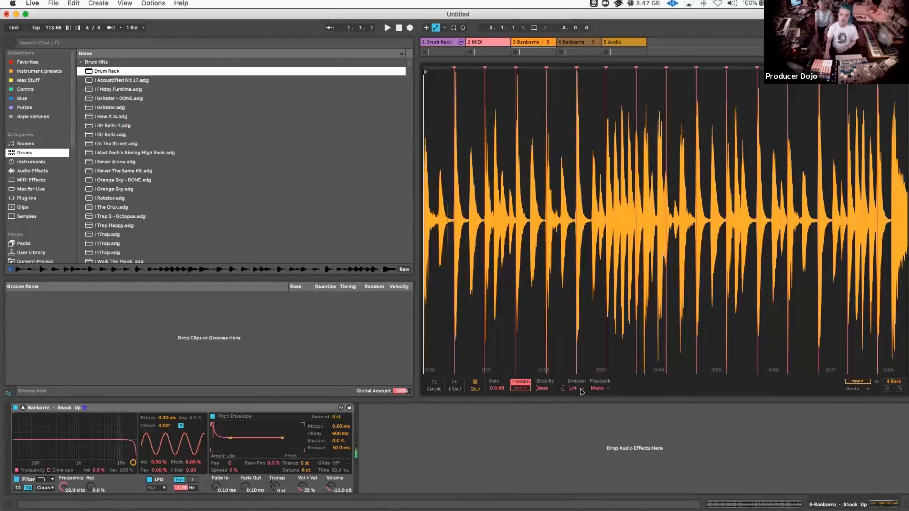
Slice the sample by Region with 16 regions.
left_click(547, 389)
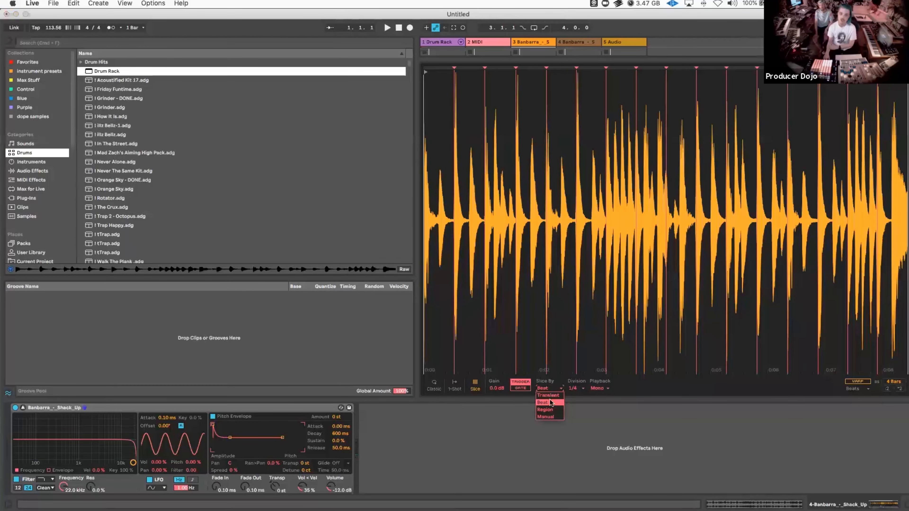
left_click(548, 407)
left_click_drag(577, 390, 578, 372)
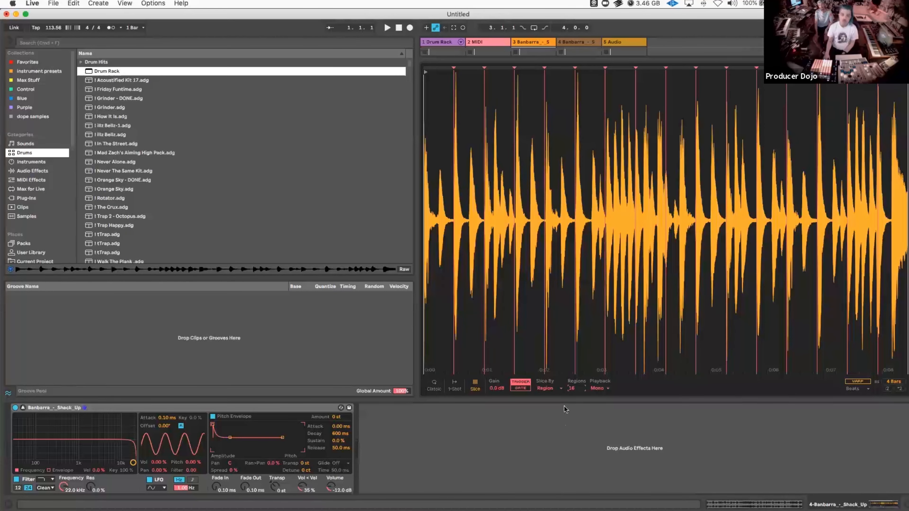
left_click(545, 388)
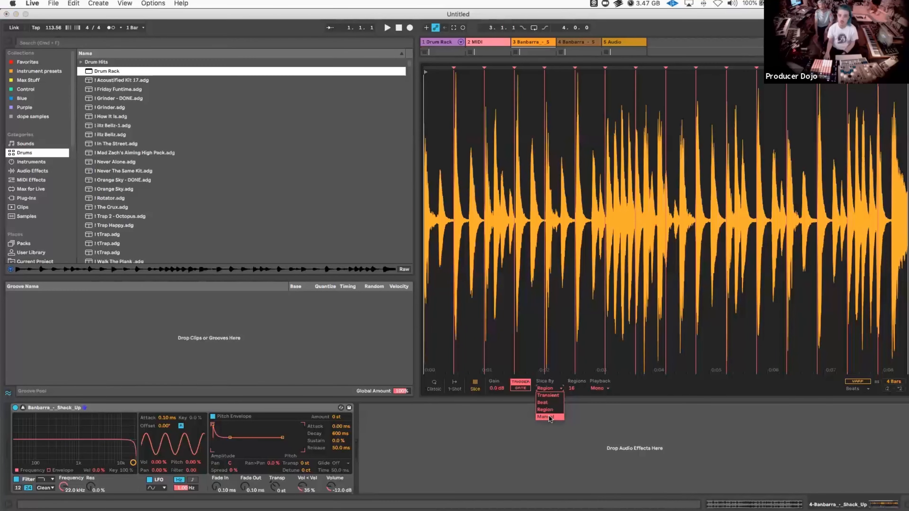
left_click(469, 464)
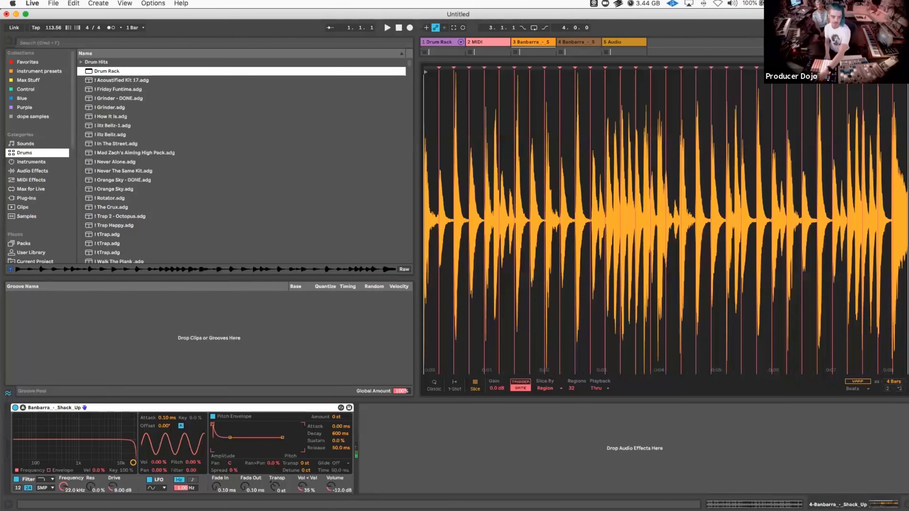
Lower the Simpler's volume to about -20.6 dB.
left_click_drag(331, 486, 331, 495)
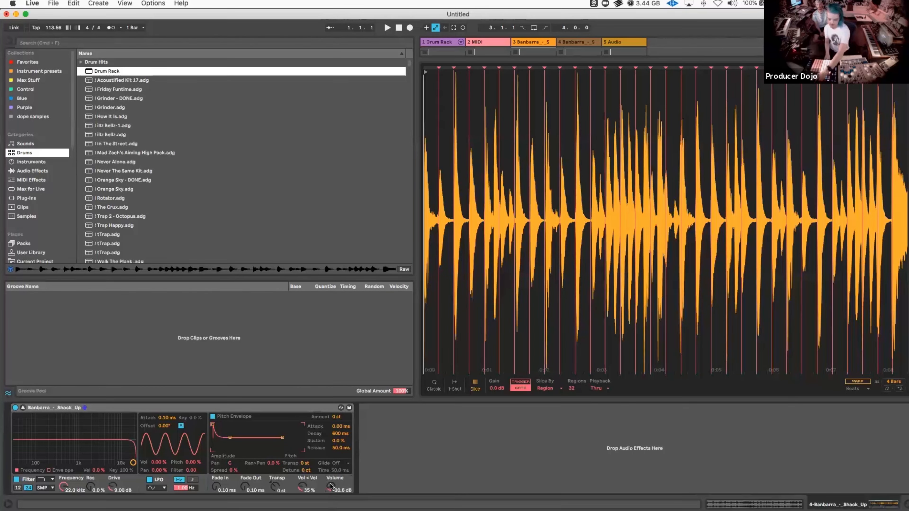